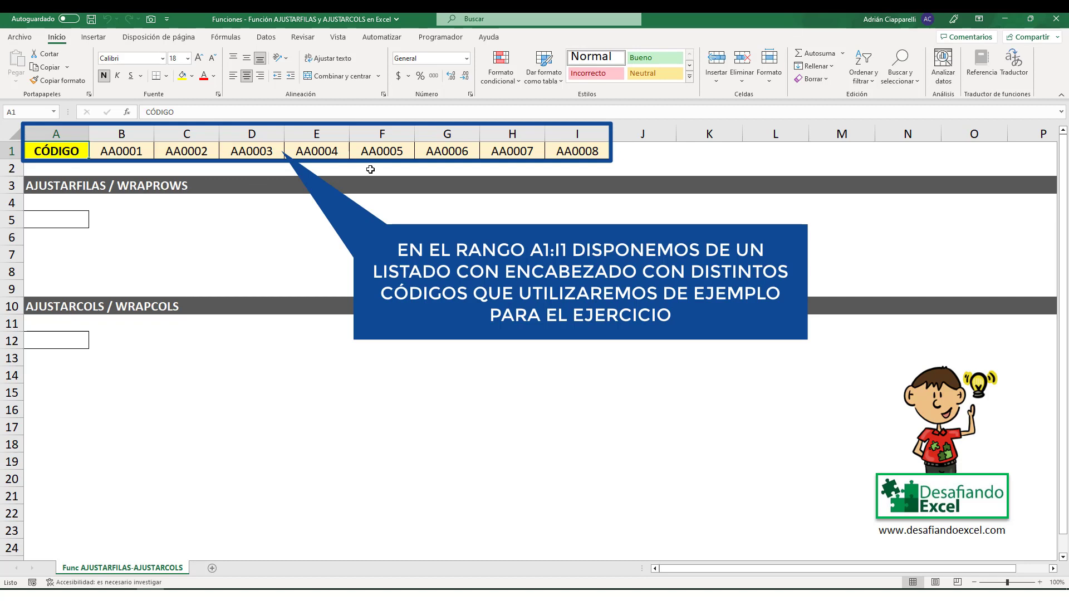
Enter =AJUSTARFILAS(B1:I1;4) in A5, spilling AA0001–AA0008 into rows 5 and 6.
left_click(52, 220)
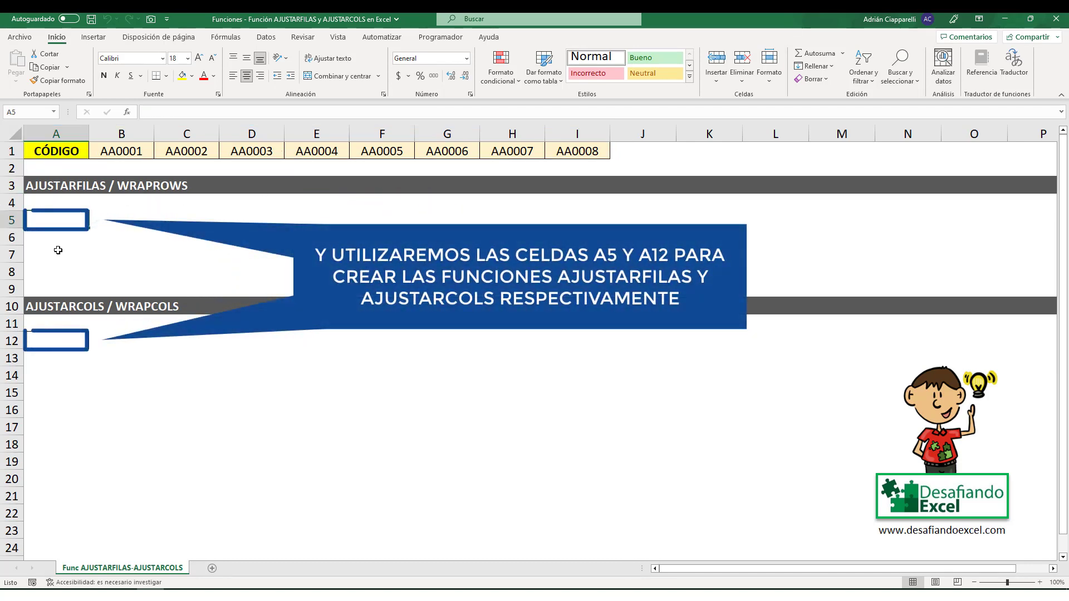
left_click(49, 341)
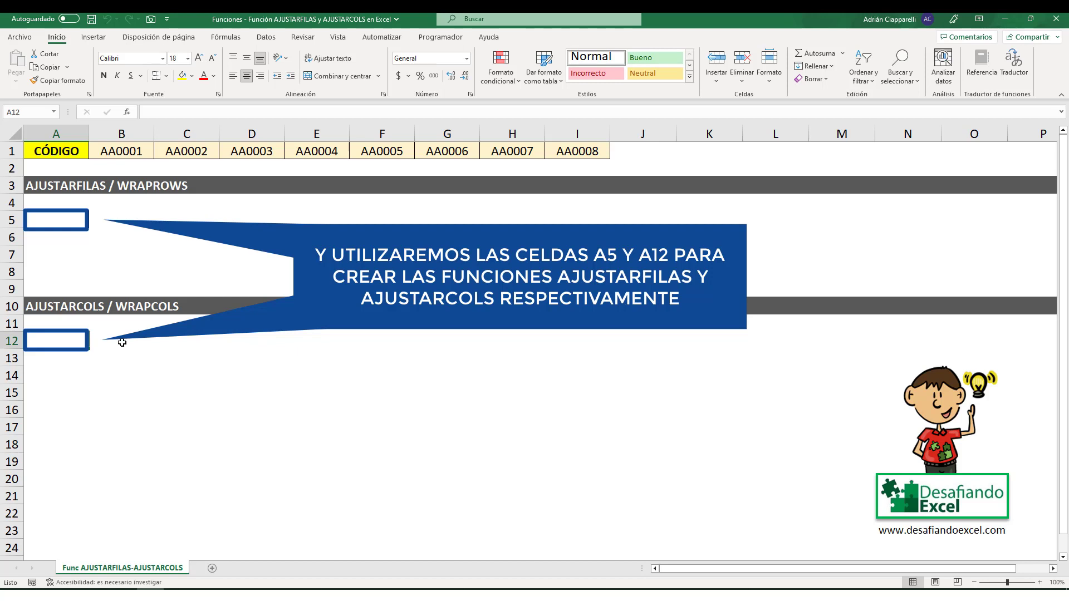
left_click(62, 217)
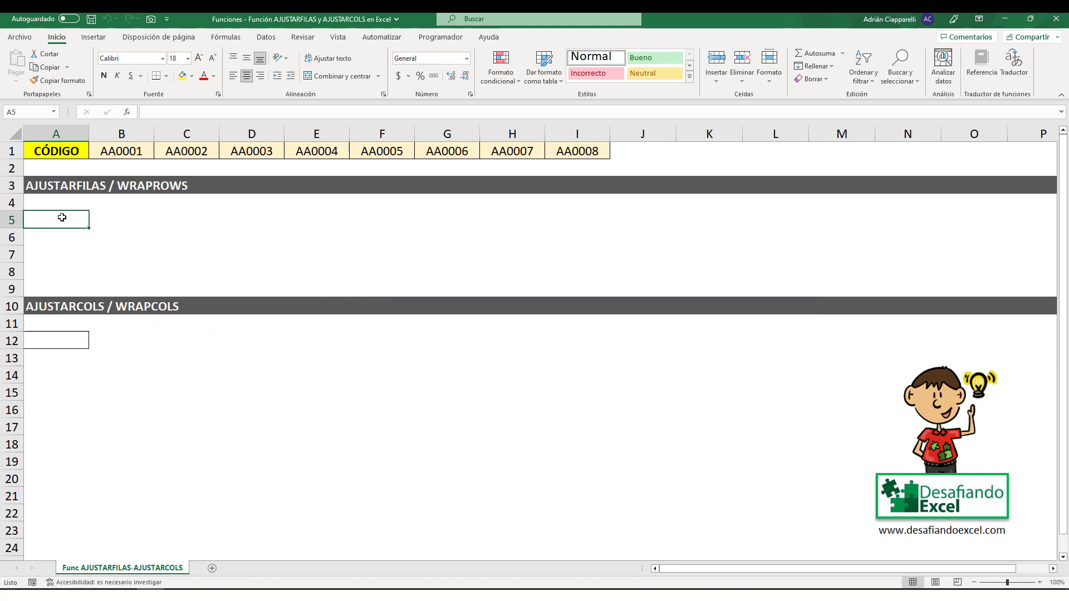
double_click(52, 219)
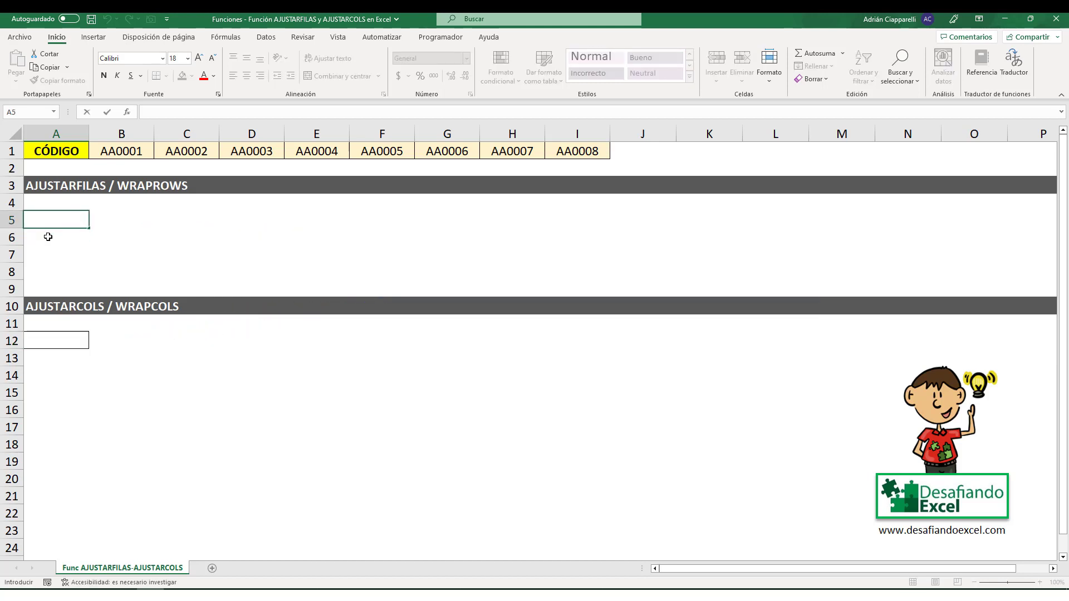
type("=AJ")
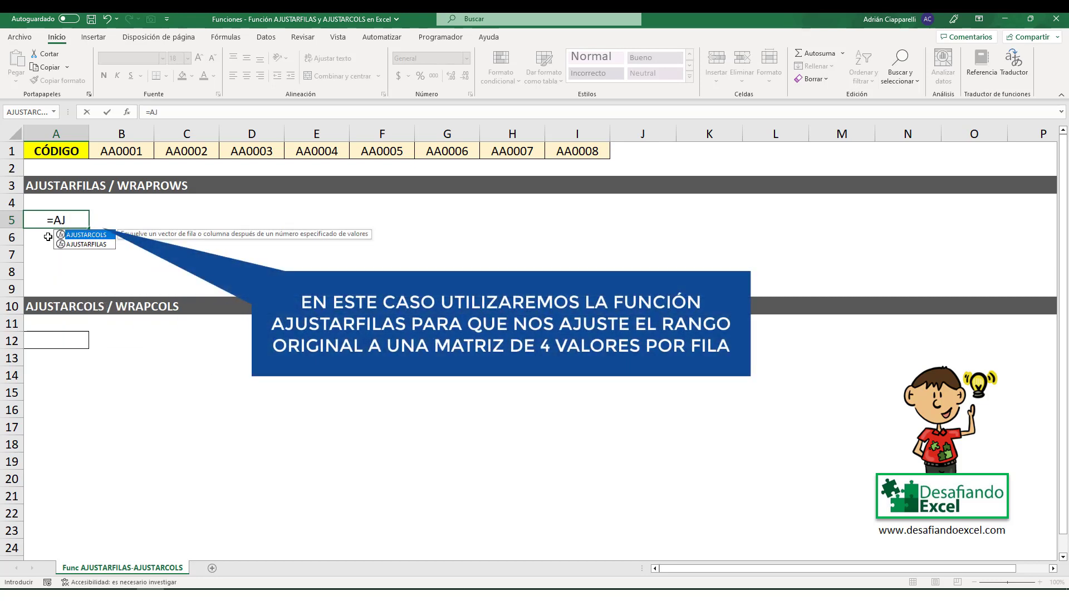
type("USTAR")
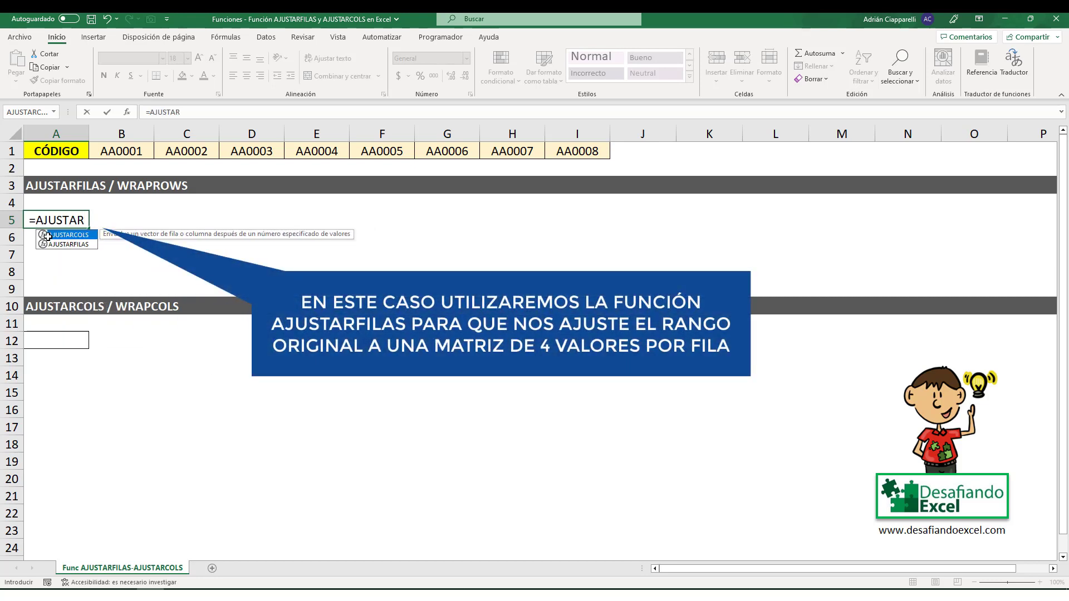
type("FILAS(")
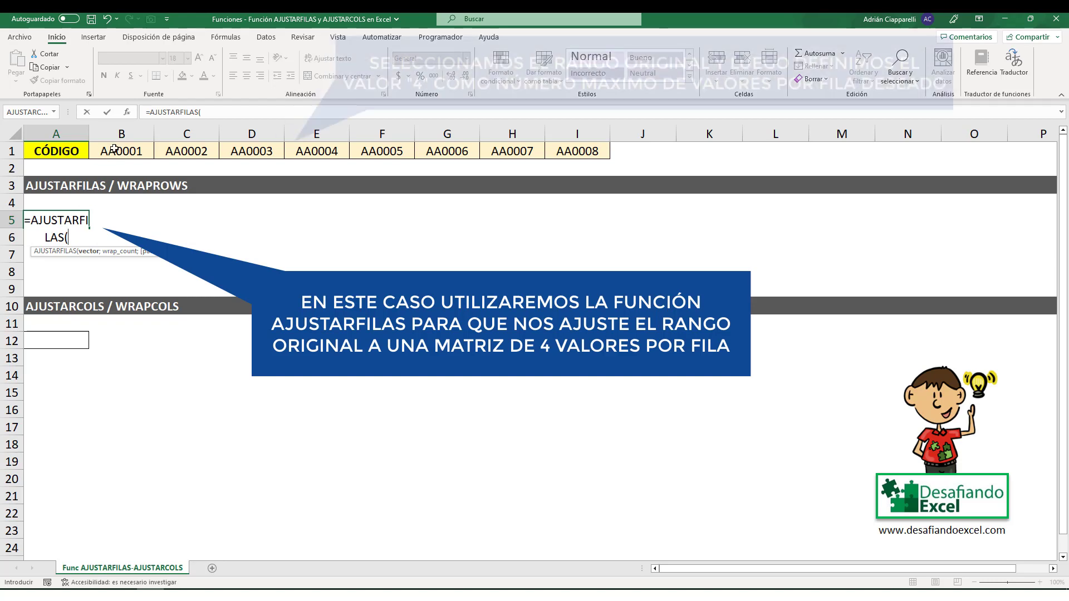
left_click_drag(117, 149, 554, 145)
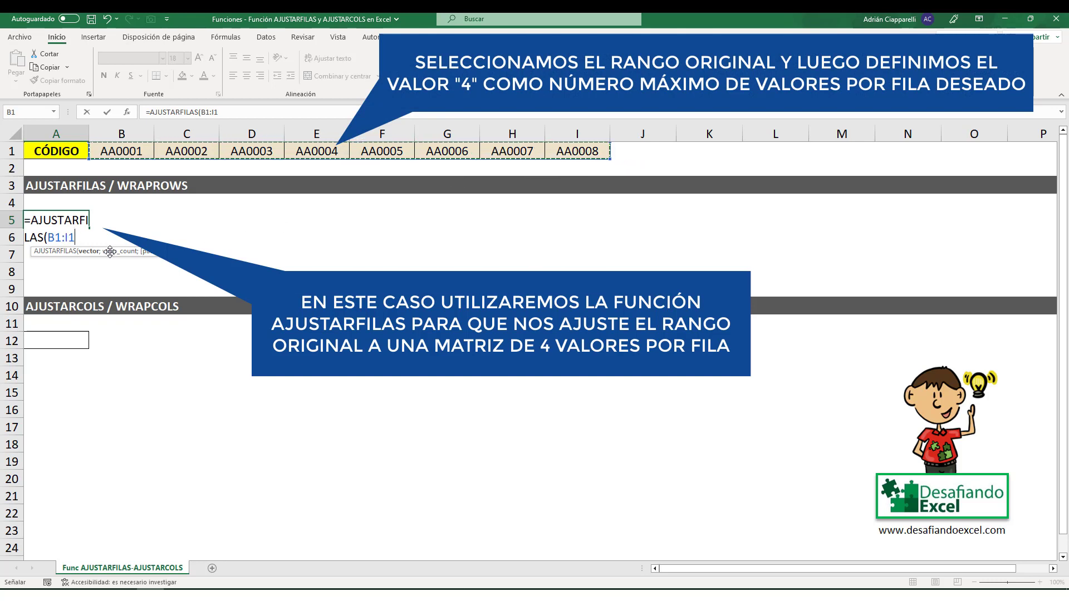
type(";4")
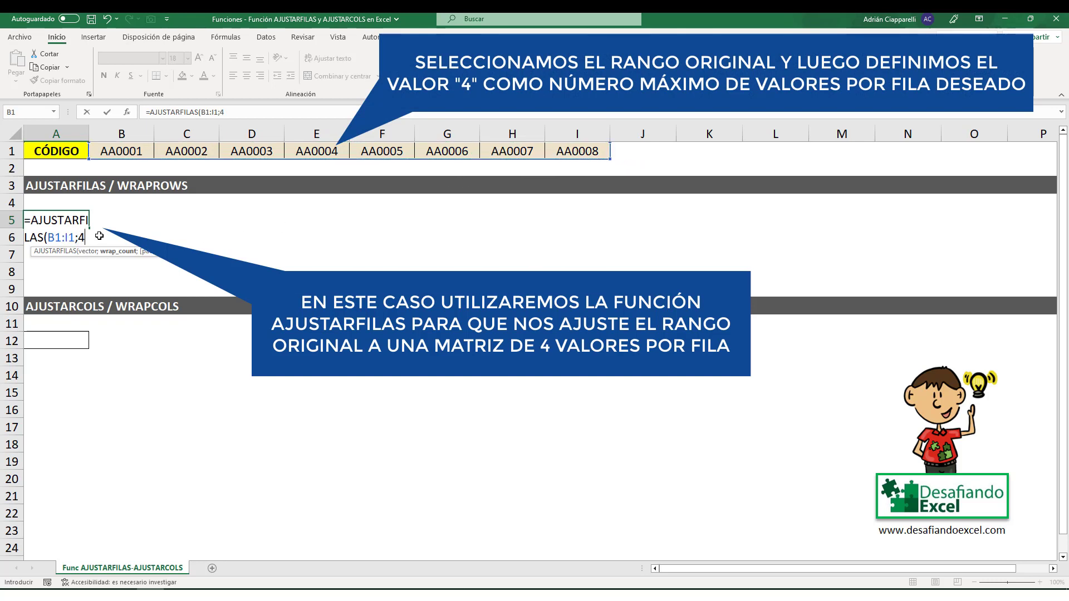
type(")")
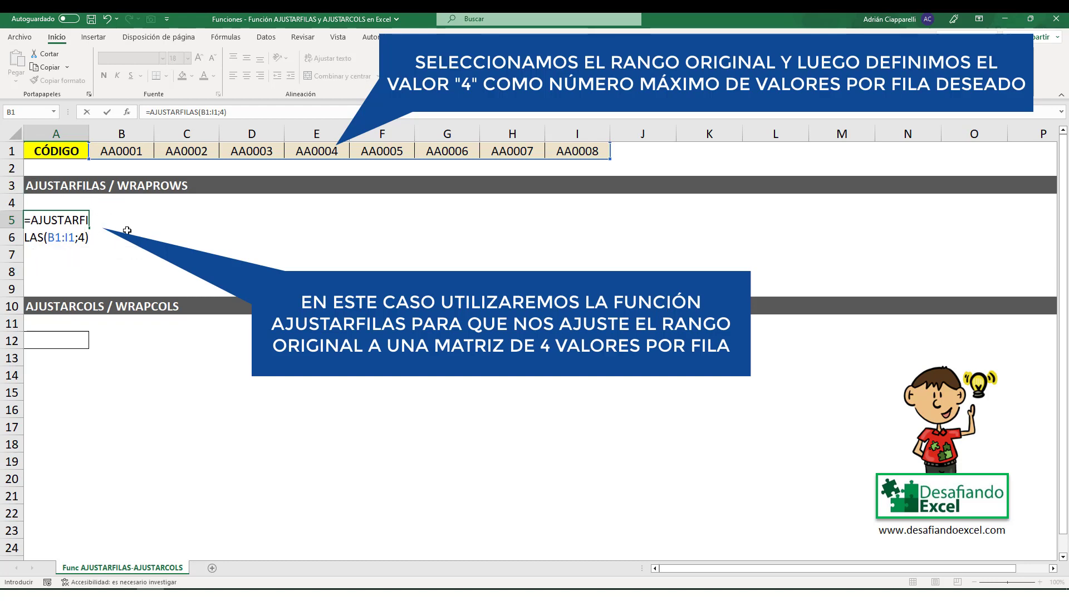
key("Return")
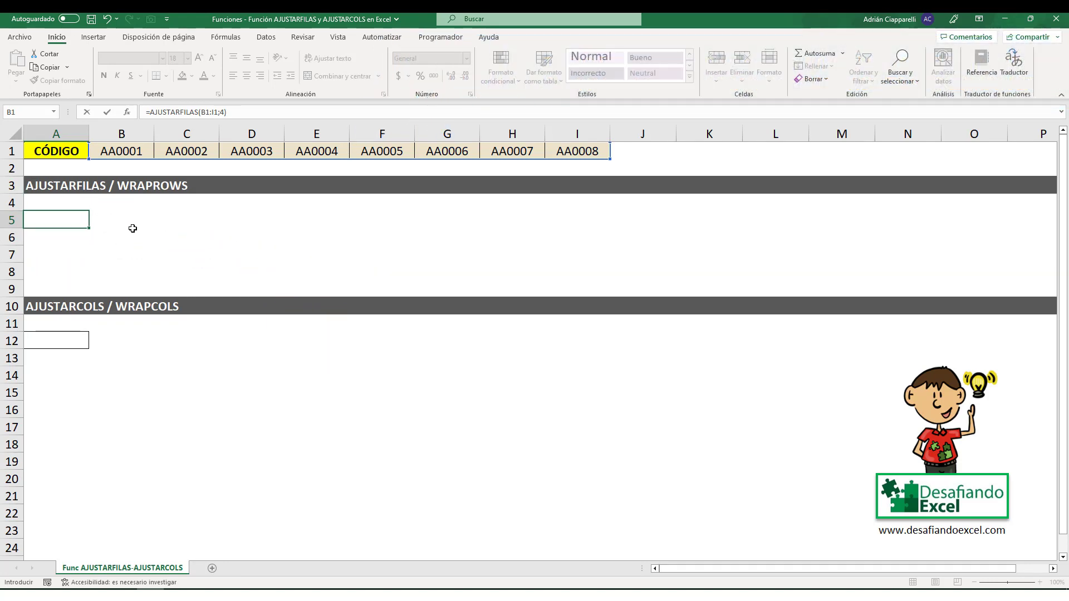
left_click(66, 223)
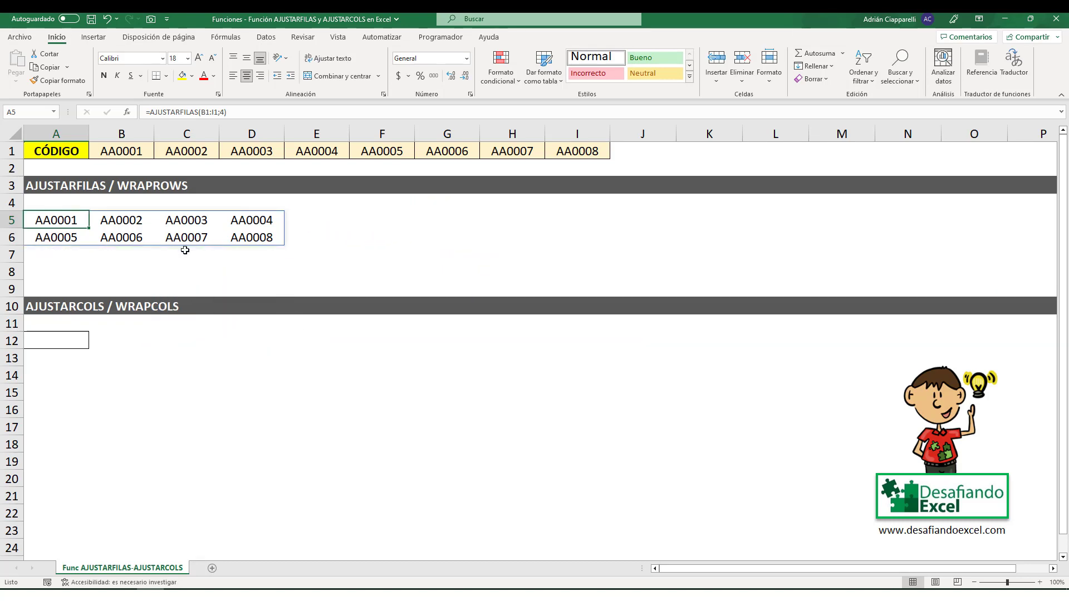
Change the A5 formula's wrap count from 4 to 3, making =AJUSTARFILAS(B1:I1;3).
double_click(72, 221)
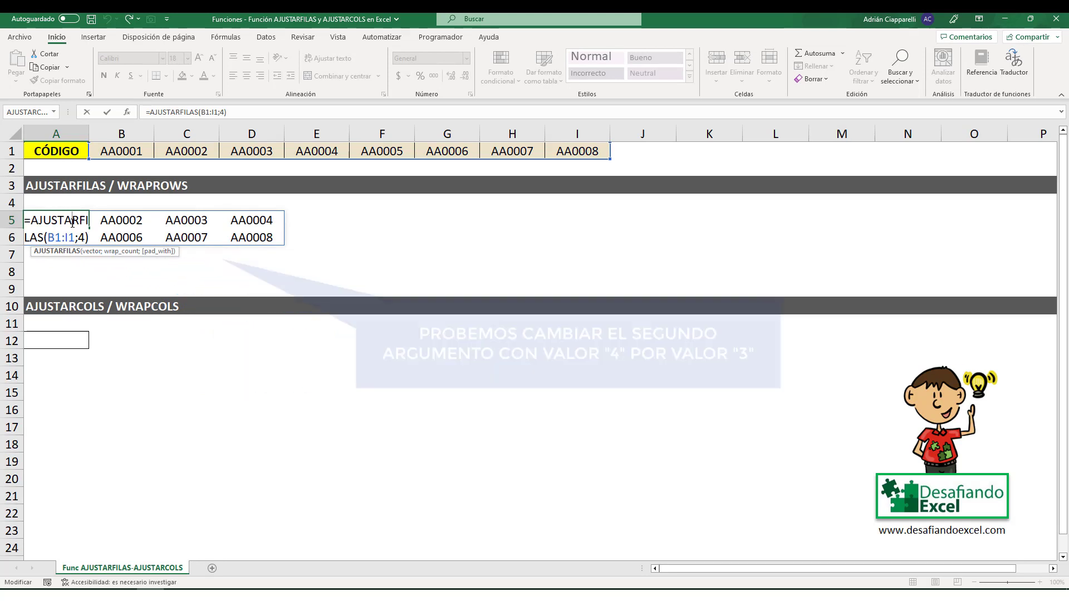
double_click(81, 238)
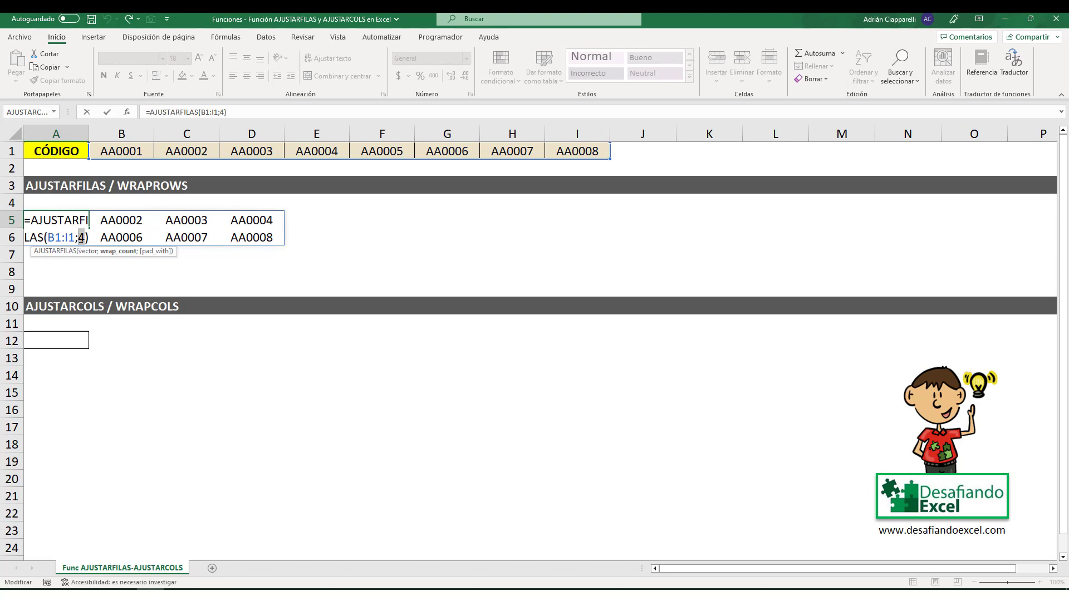
type("3")
key("Return")
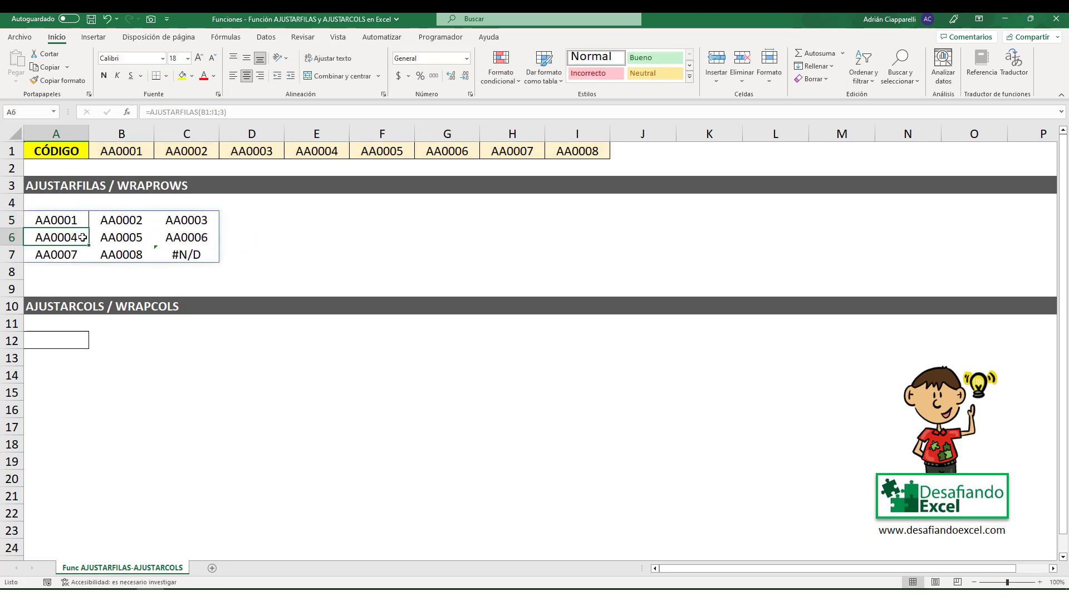
left_click(75, 221)
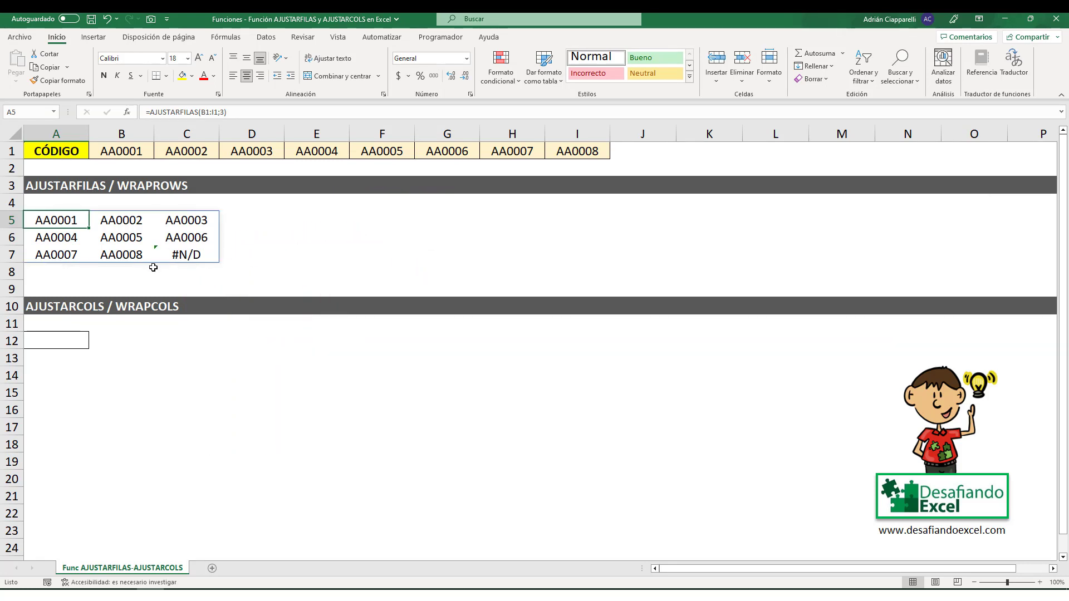
Add "" as the padding argument so A5 reads =AJUSTARFILAS(B1:I1;3;"") and C7 is blank.
double_click(67, 220)
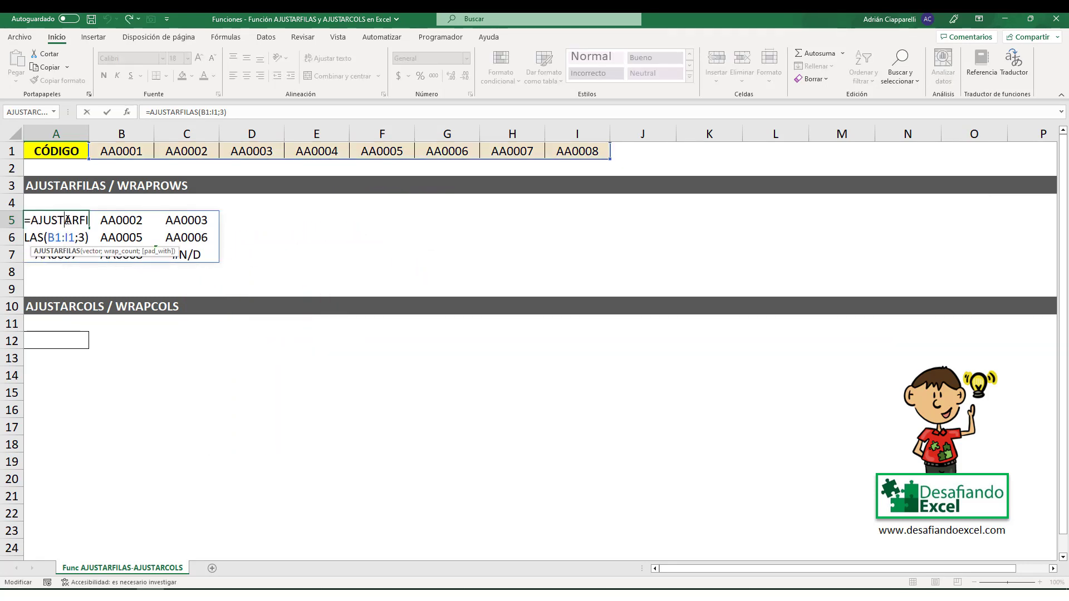
left_click(84, 238)
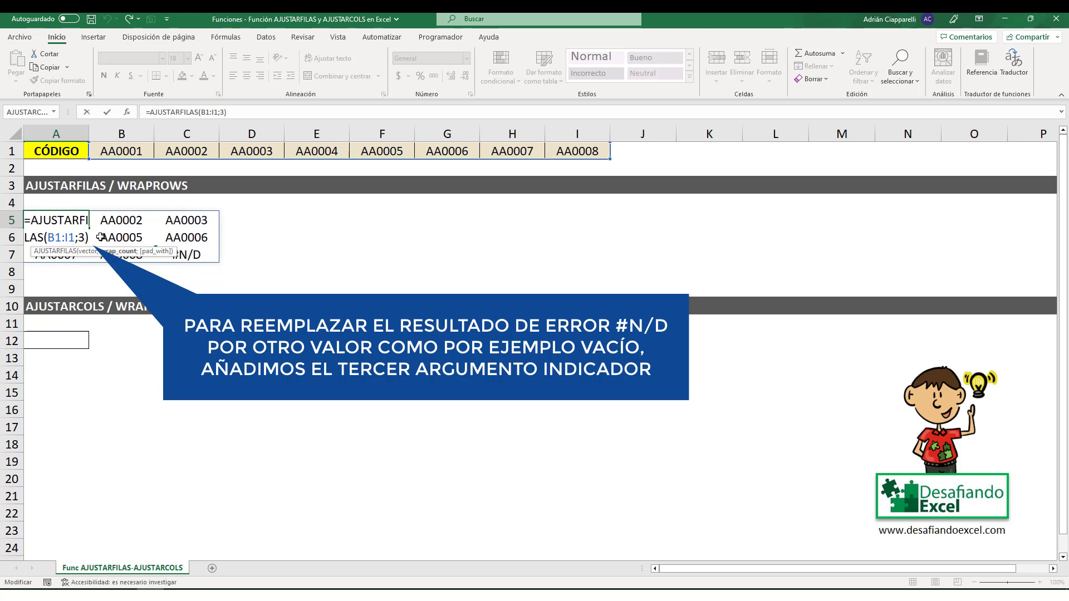
type(";\"")
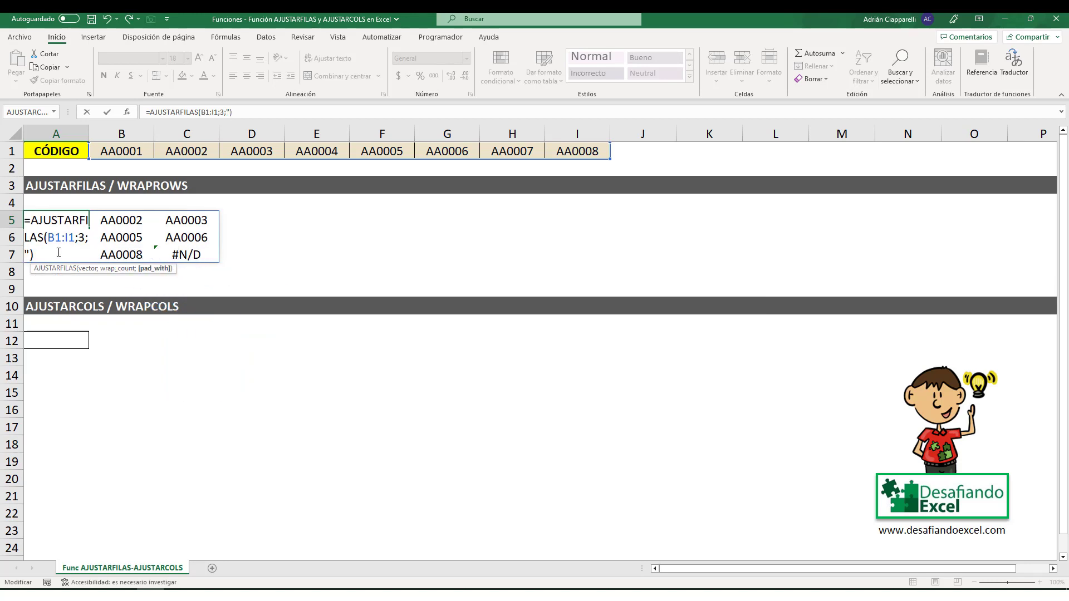
type("\"")
key("Return")
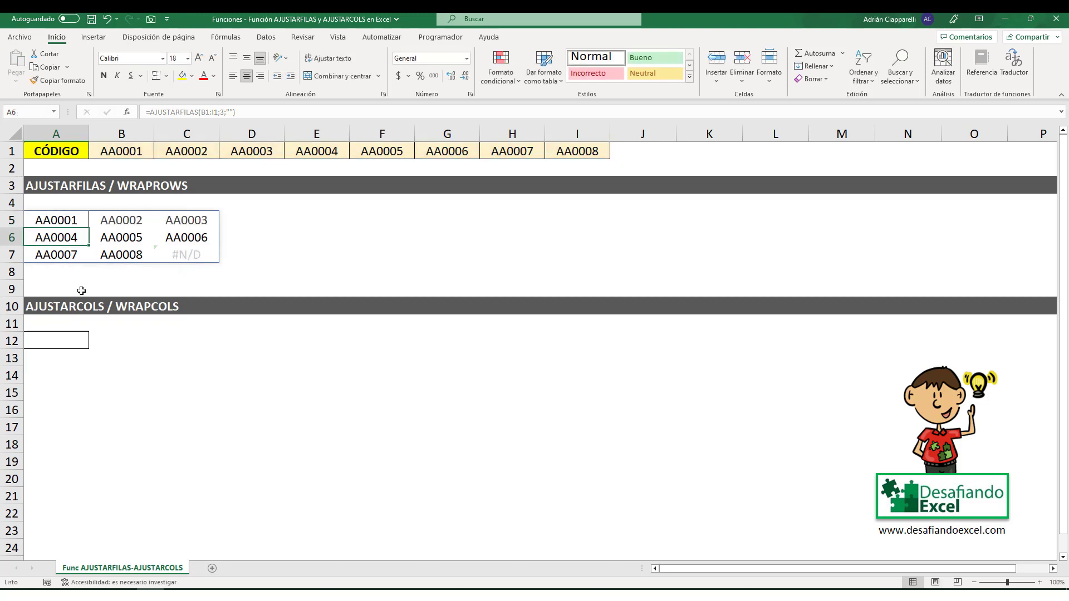
left_click(79, 221)
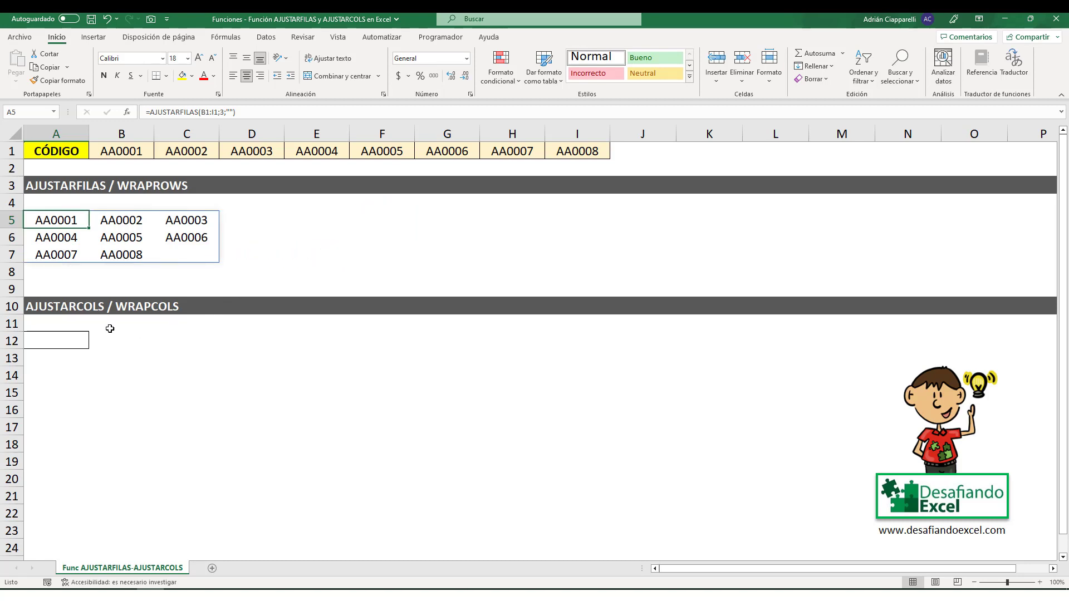
Enter =AJUSTARCOLS(B1:I1;4) in A12, spilling the eight codes down columns A and B.
left_click(52, 342)
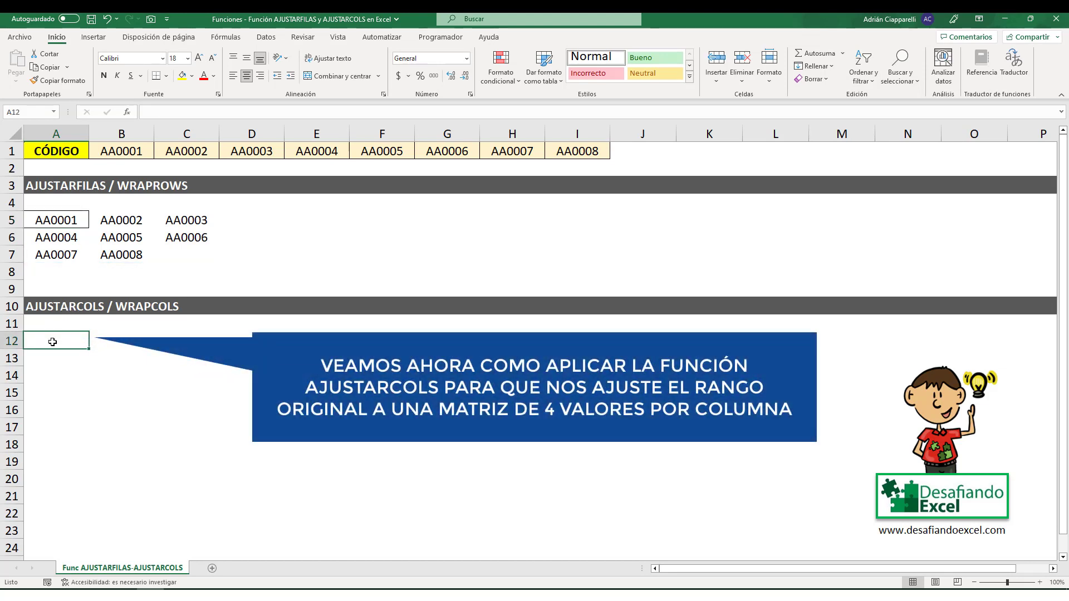
type("=")
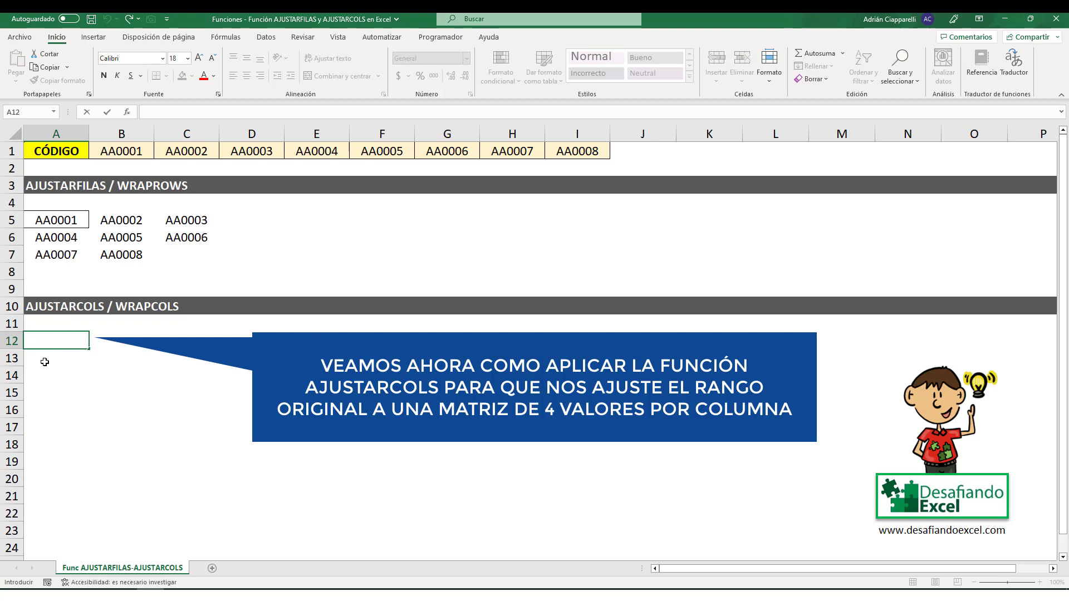
type("=AJUSTA")
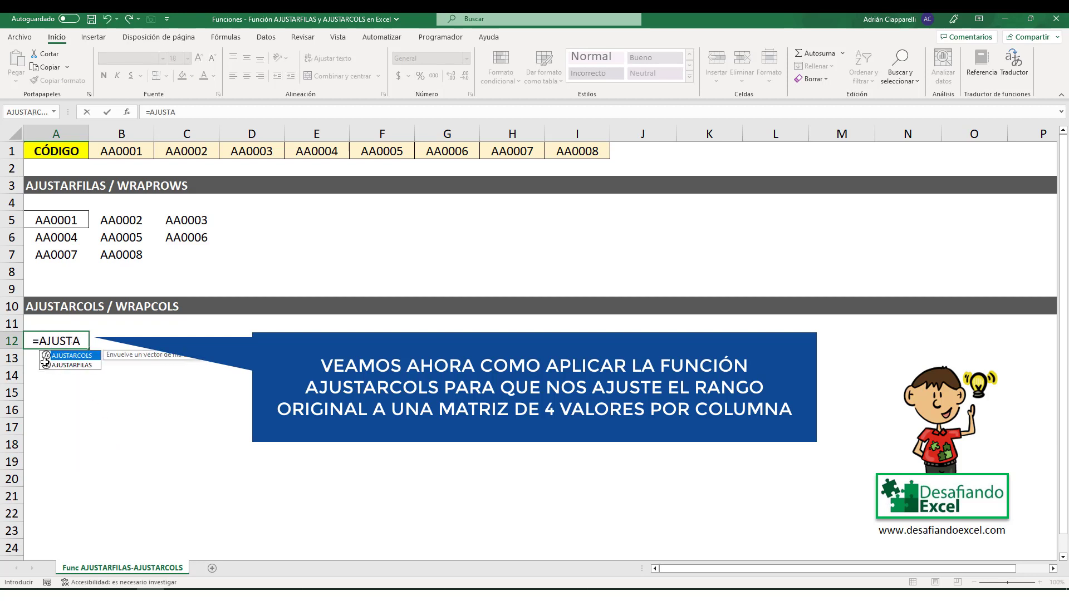
type("RCOLS")
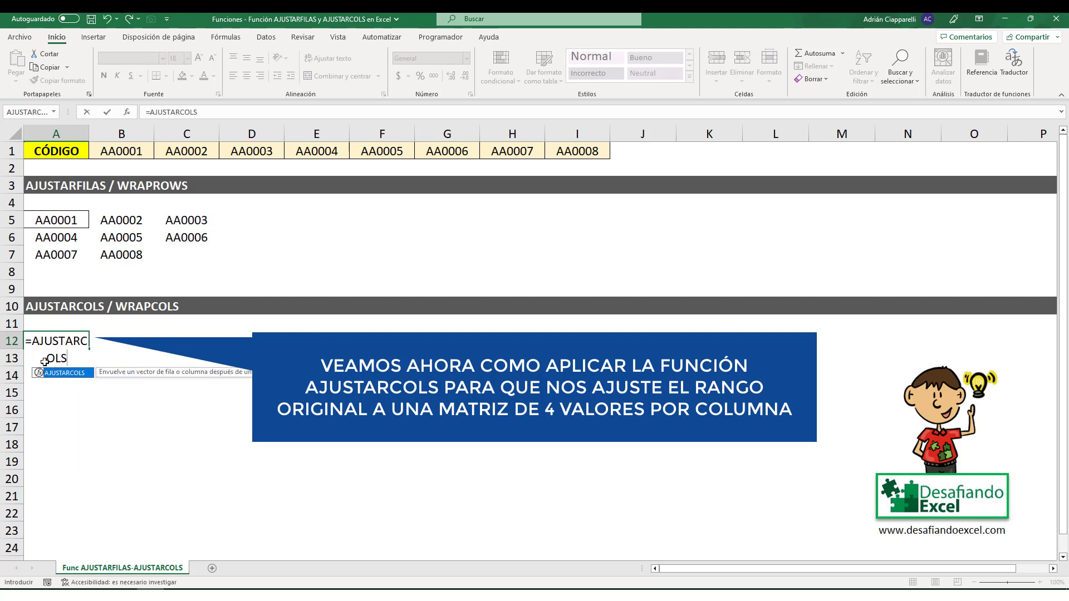
type("(")
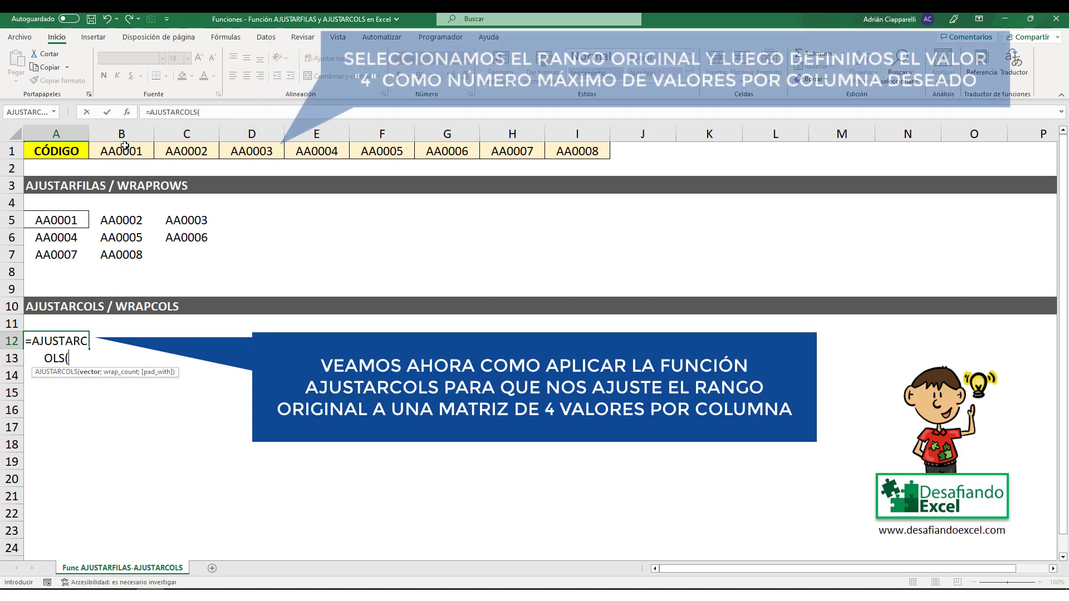
left_click_drag(124, 146, 430, 150)
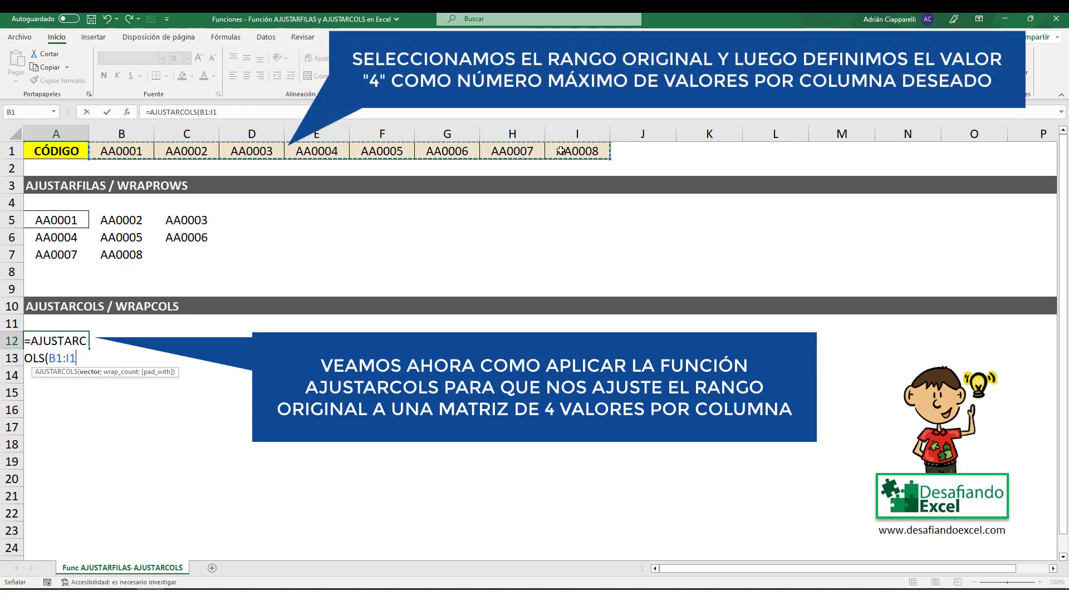
type(";")
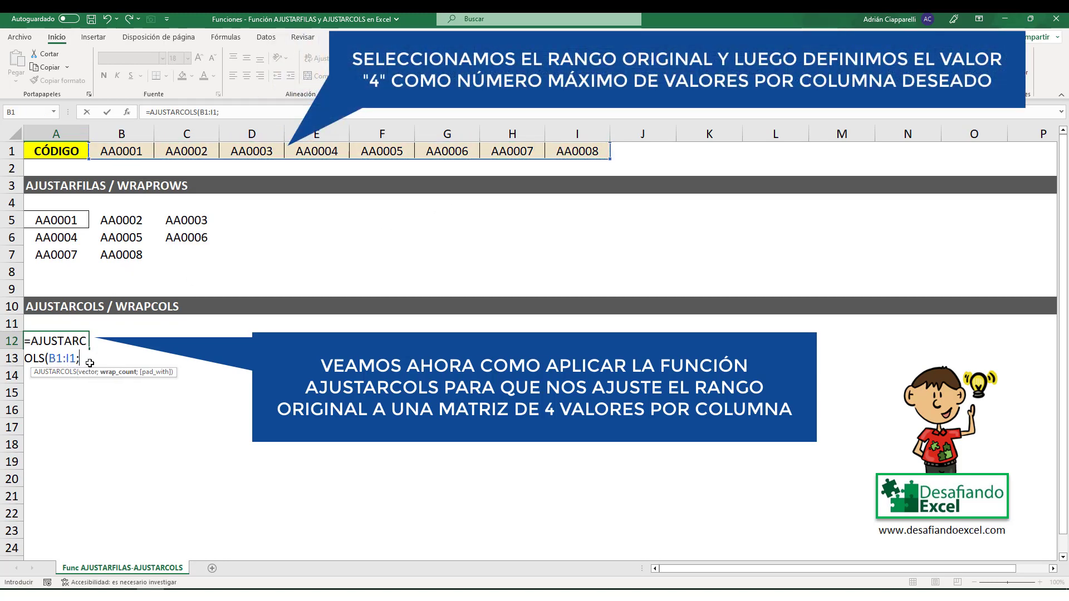
type("4)")
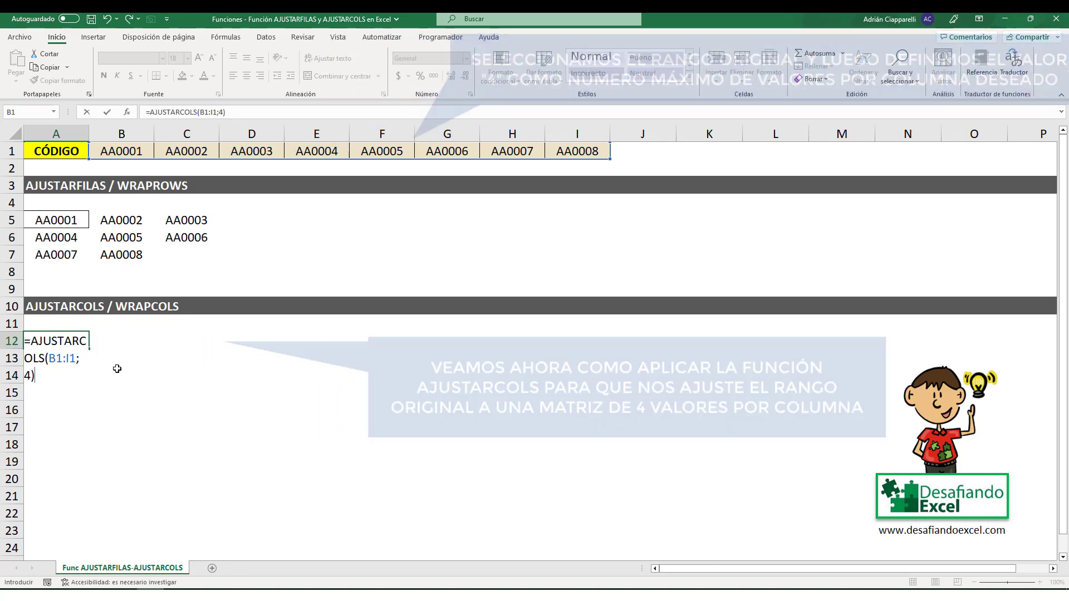
key("Return")
left_click(72, 334)
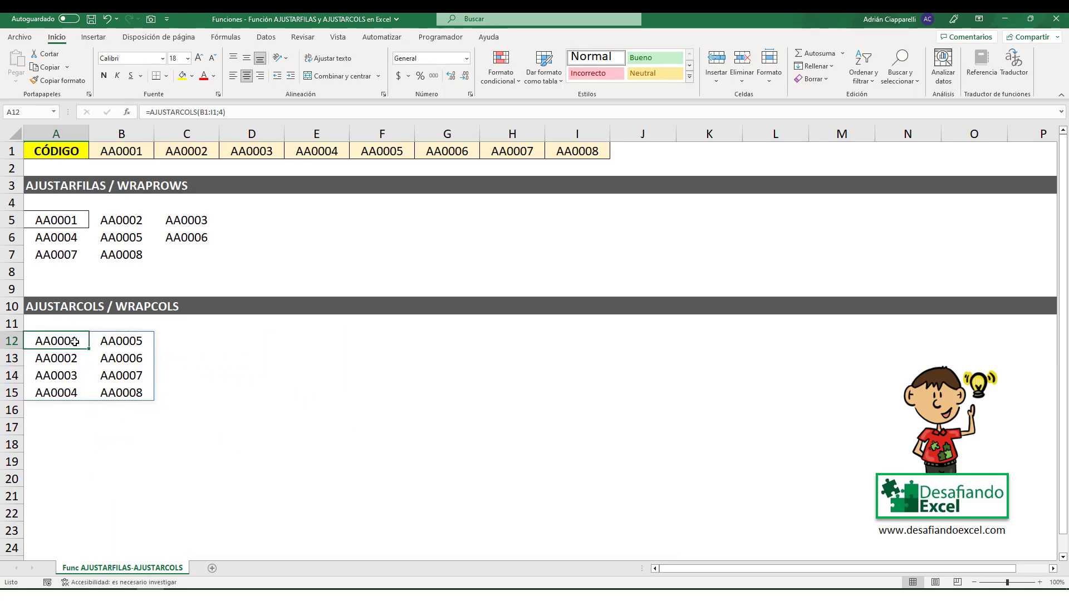
Change the A12 wrap count from 4 to 3, making =AJUSTARCOLS(B1:I1;3).
double_click(75, 342)
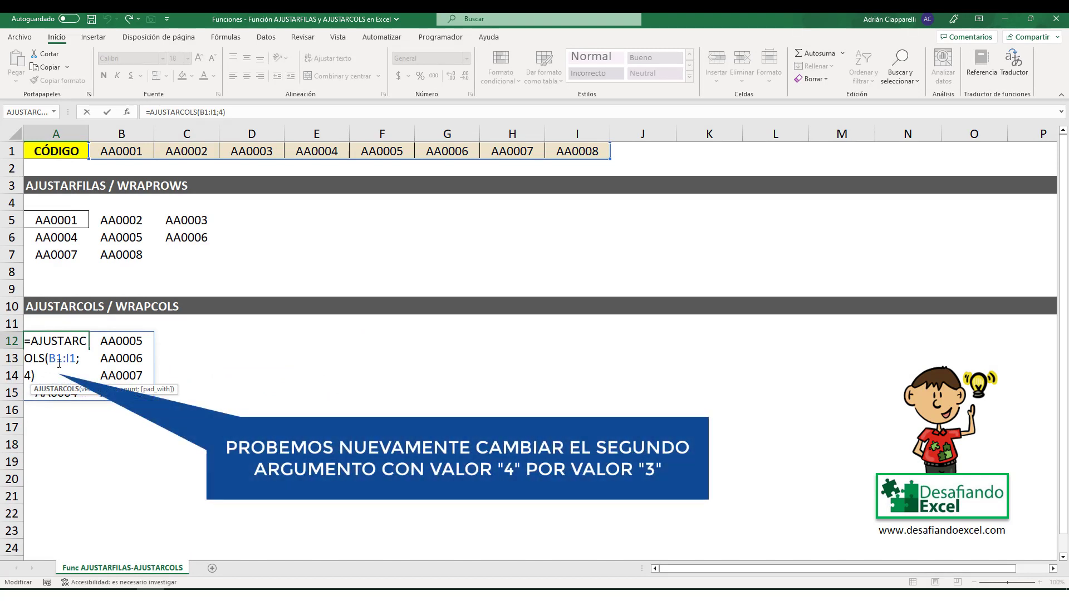
double_click(28, 376)
type("3")
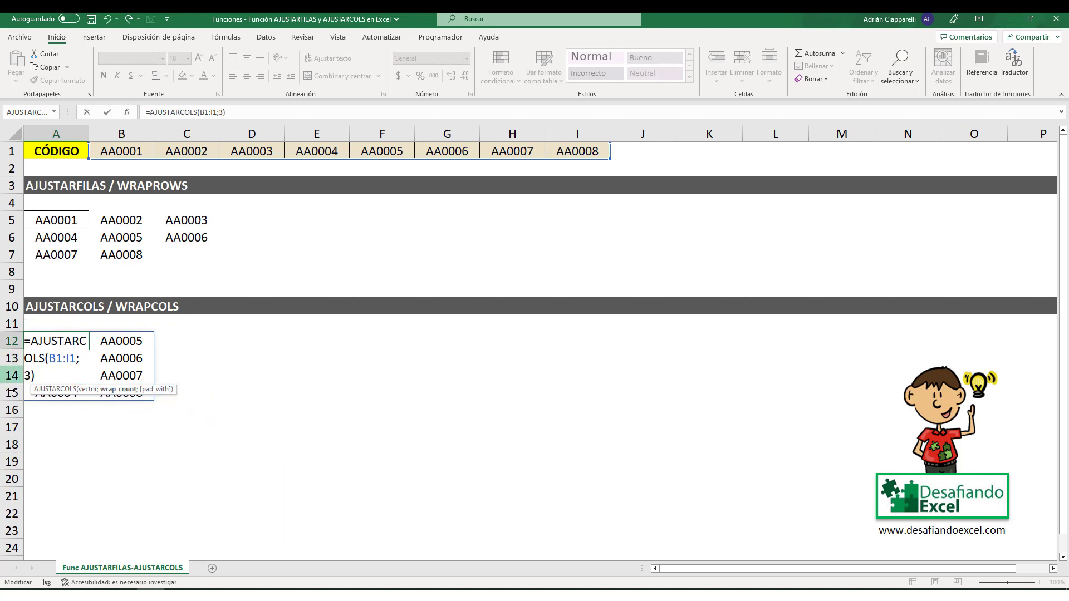
key("Return")
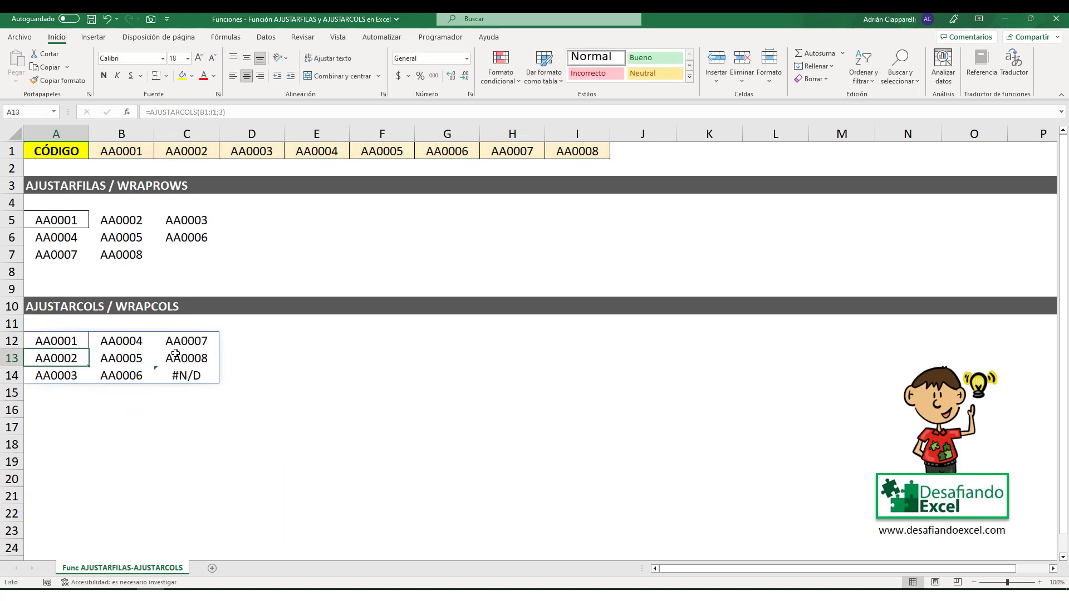
left_click(35, 334)
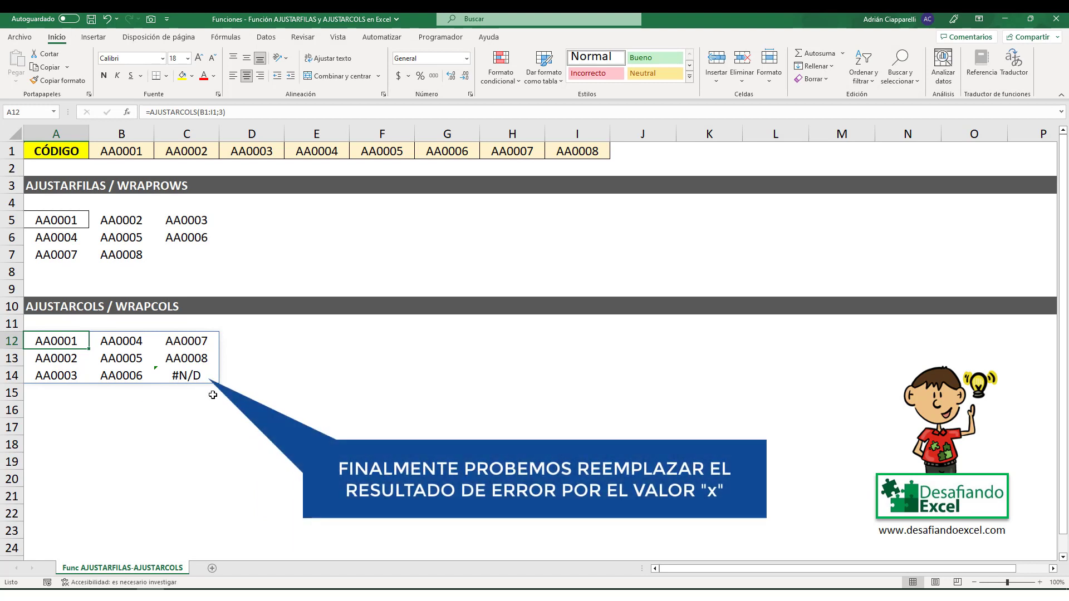
Add "x" as the padding argument so A12 reads =AJUSTARCOLS(B1:I1;3;"x") and C14 shows x.
double_click(67, 346)
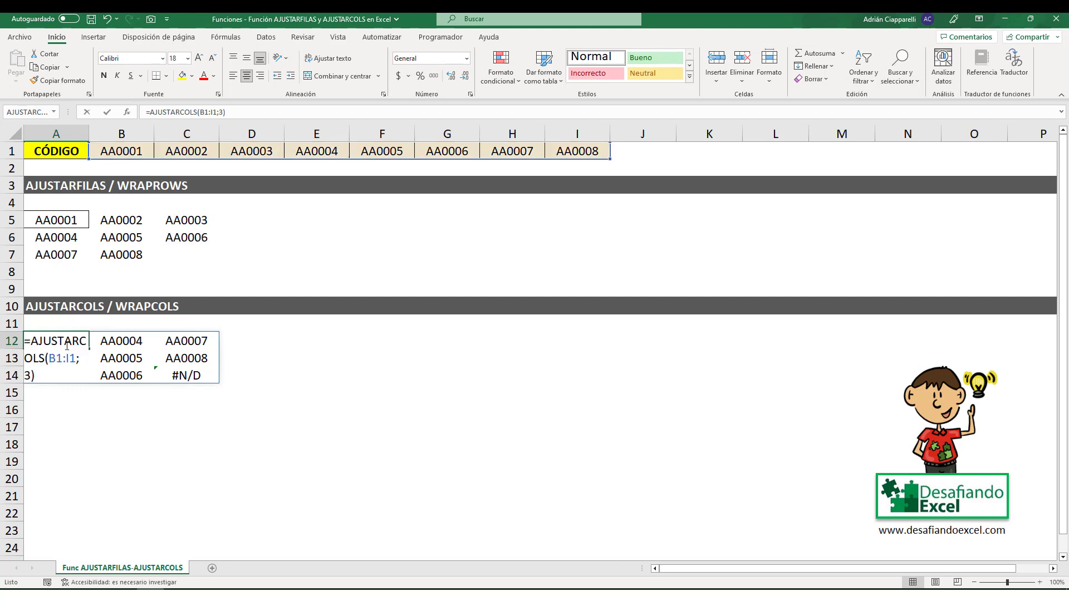
left_click(30, 376)
type(";")
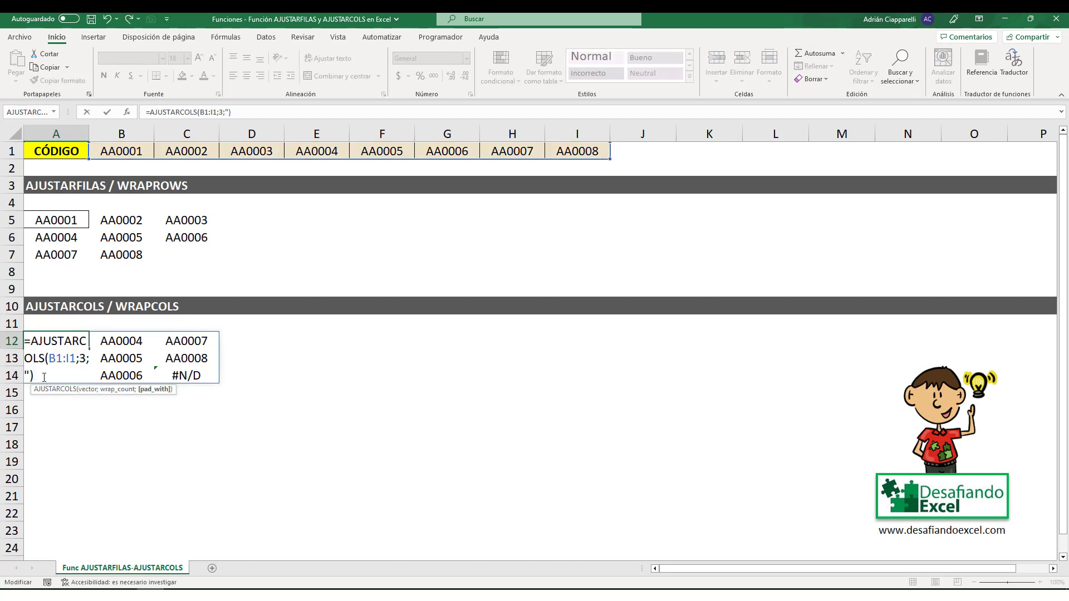
type("\"x\"")
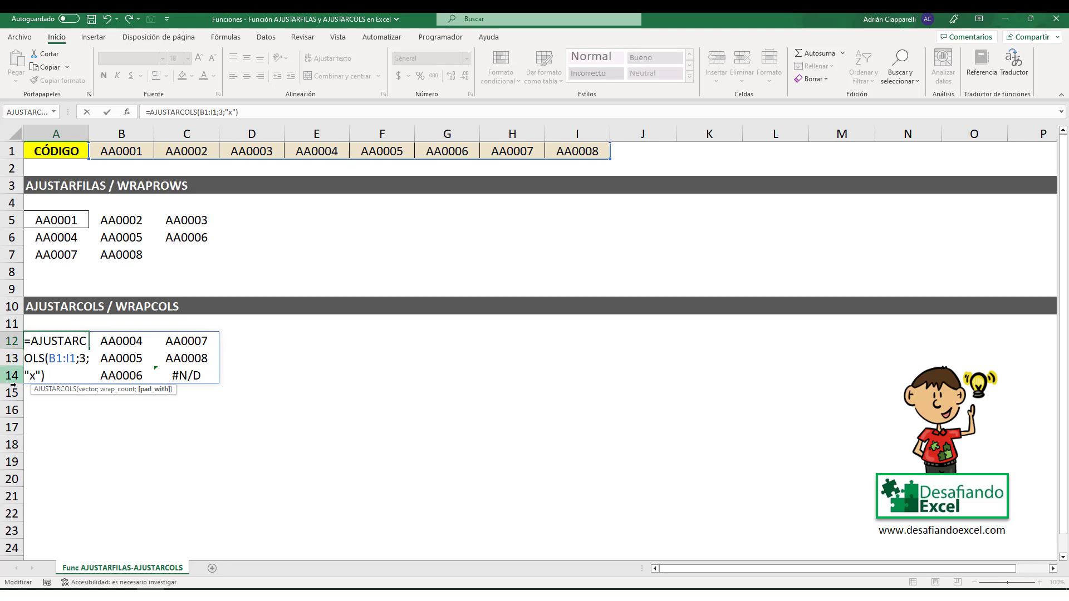
key("Return")
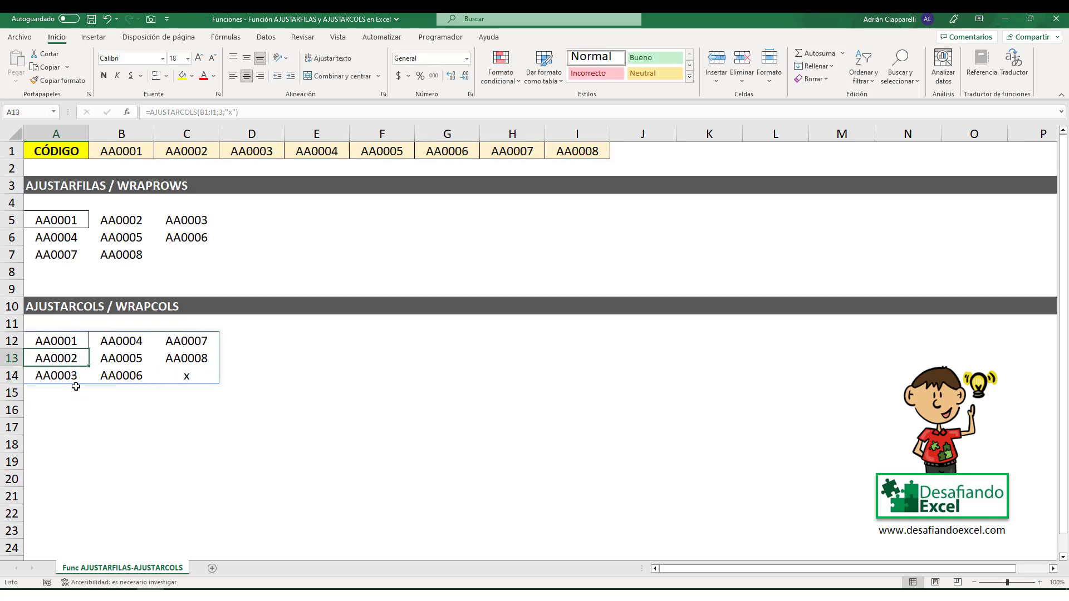
left_click(81, 342)
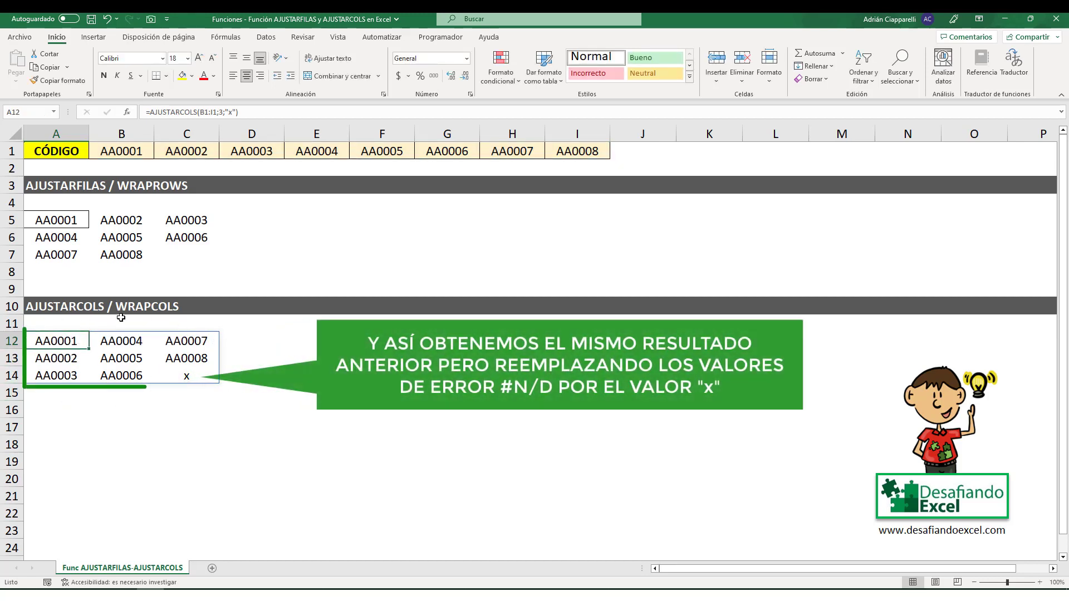